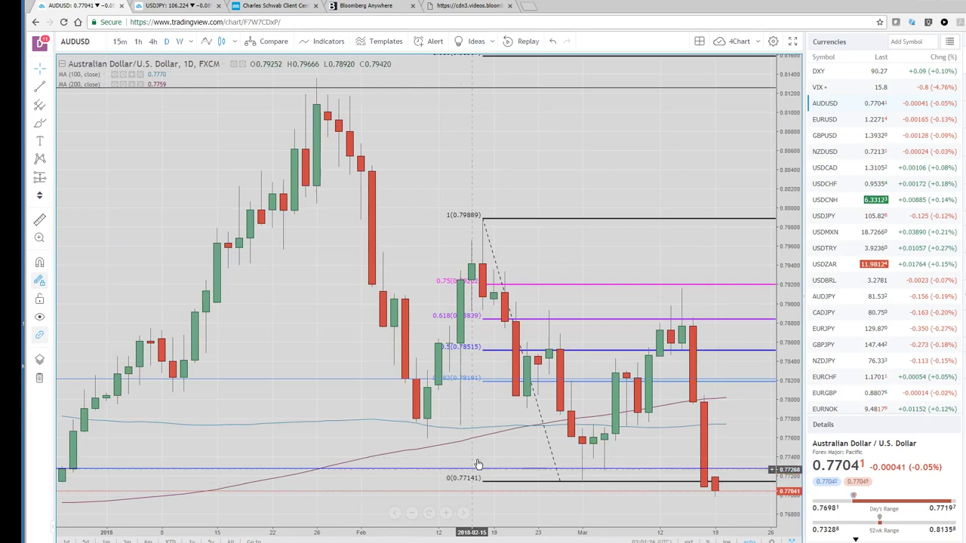
- Remove the old Fibonacci retracement from the AUDUSD daily chart
scroll(475, 456, down, 2)
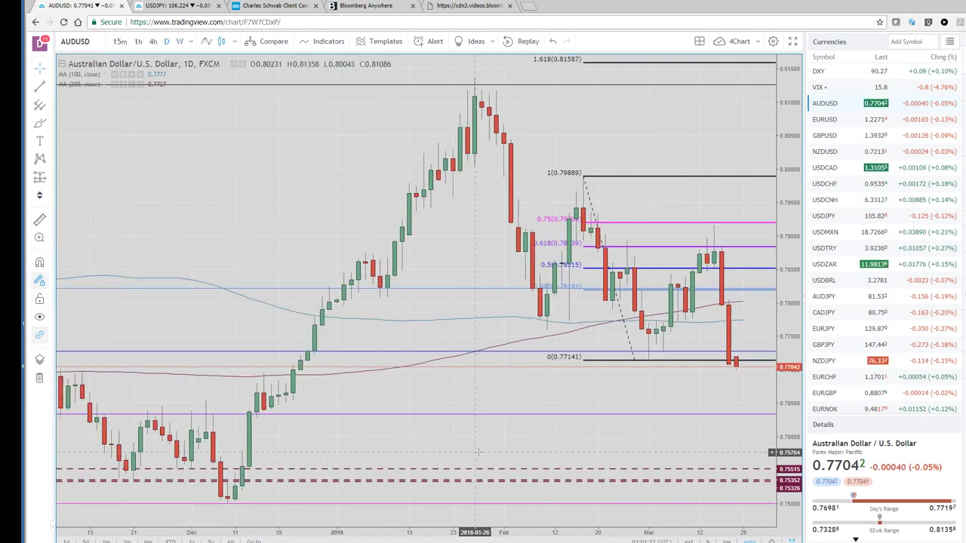
scroll(476, 453, down, 2)
scroll(478, 452, down, 2)
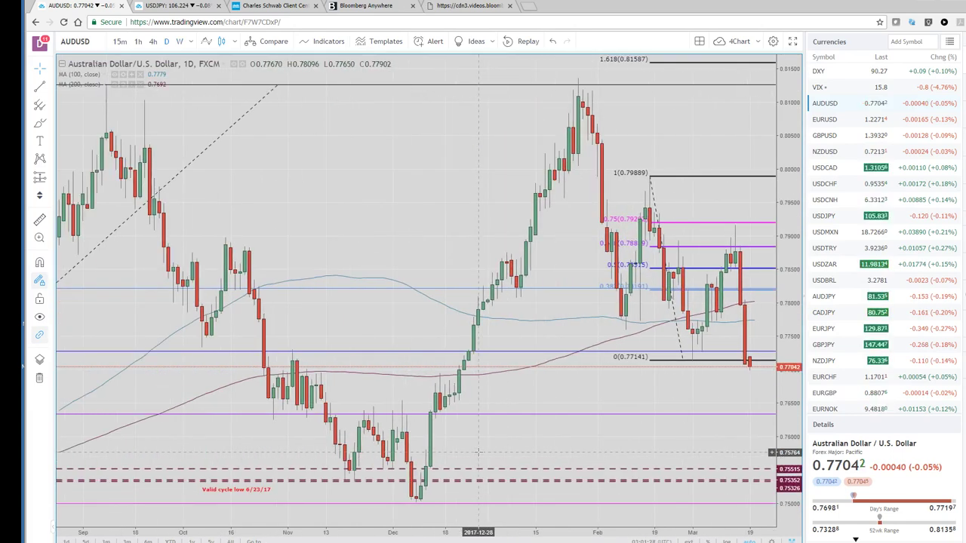
right_click(685, 178)
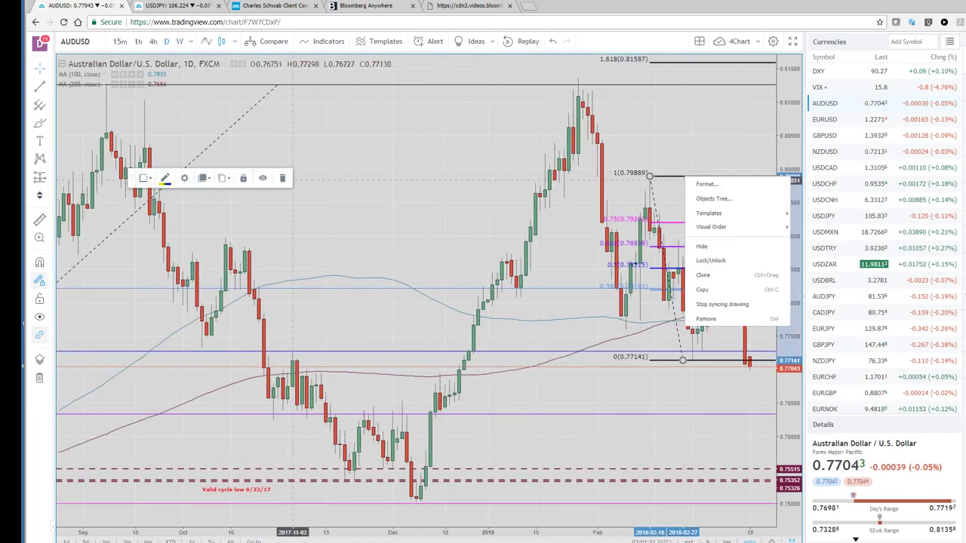
click(283, 179)
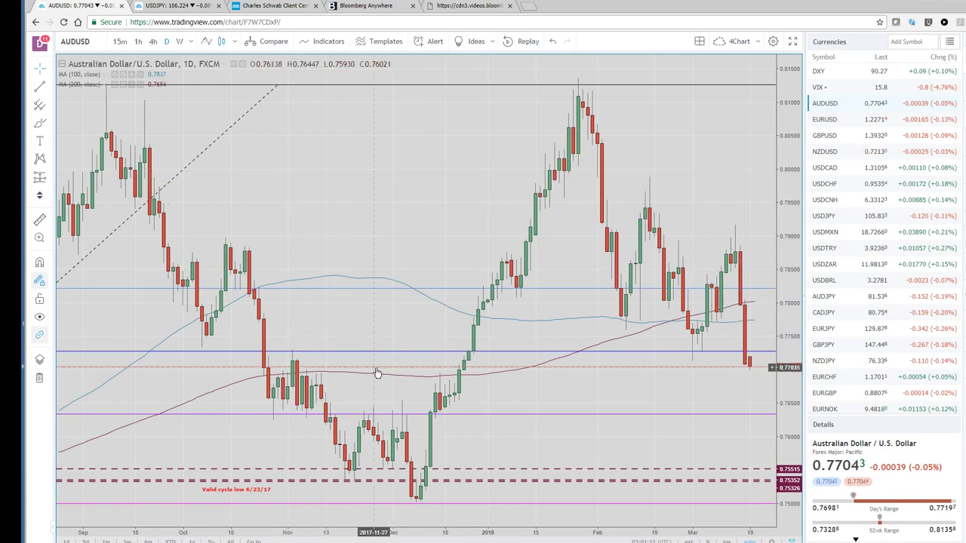
- Draw a Fib Retracement from the December 0.75012 low to the January 0.81350 high
click(52, 106)
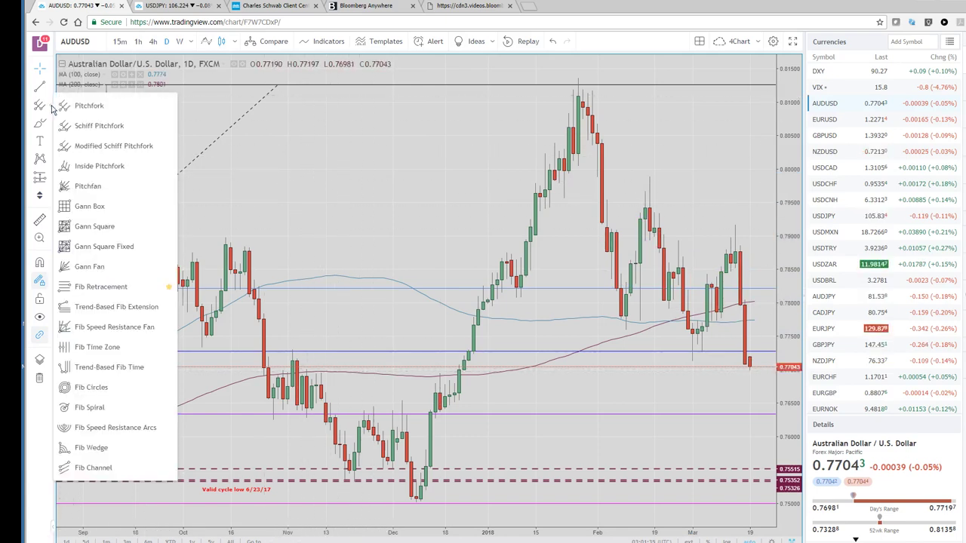
click(106, 287)
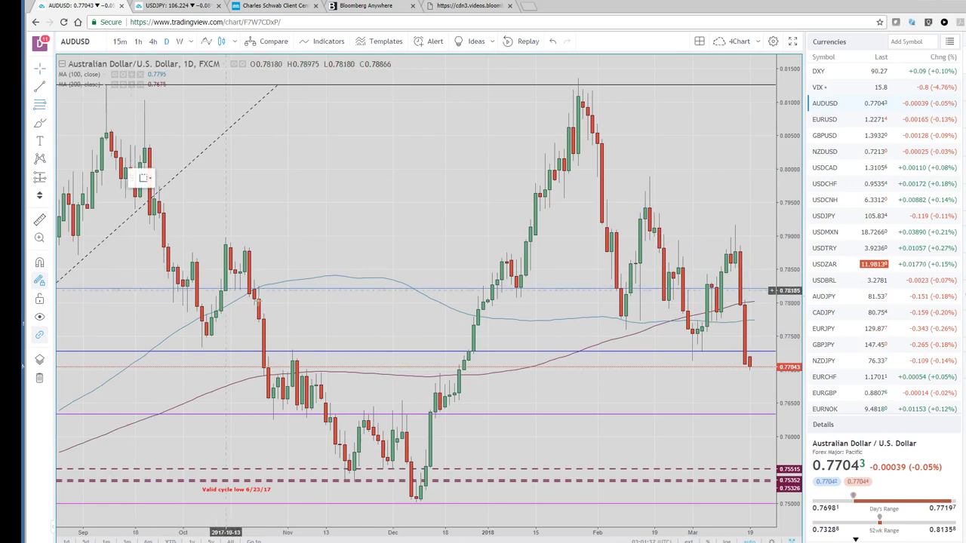
click(388, 502)
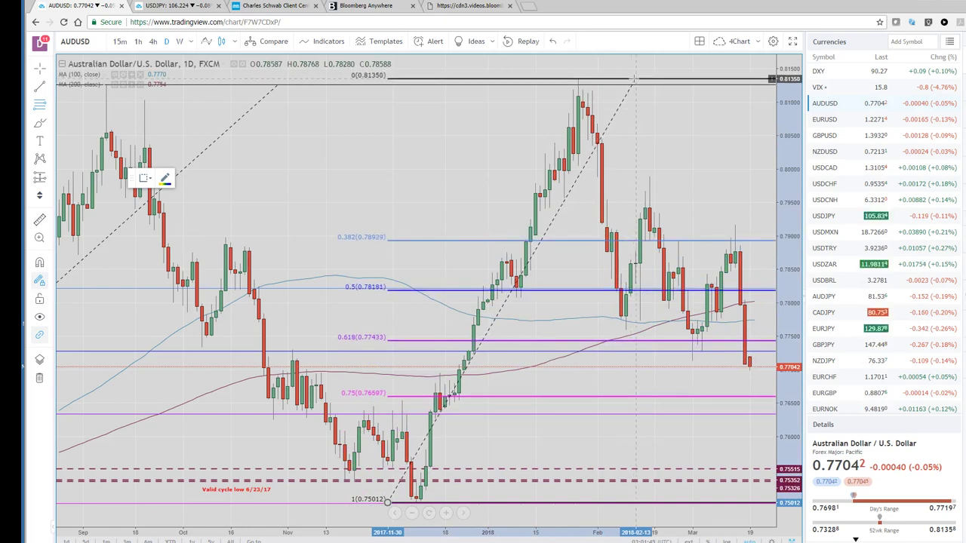
click(636, 78)
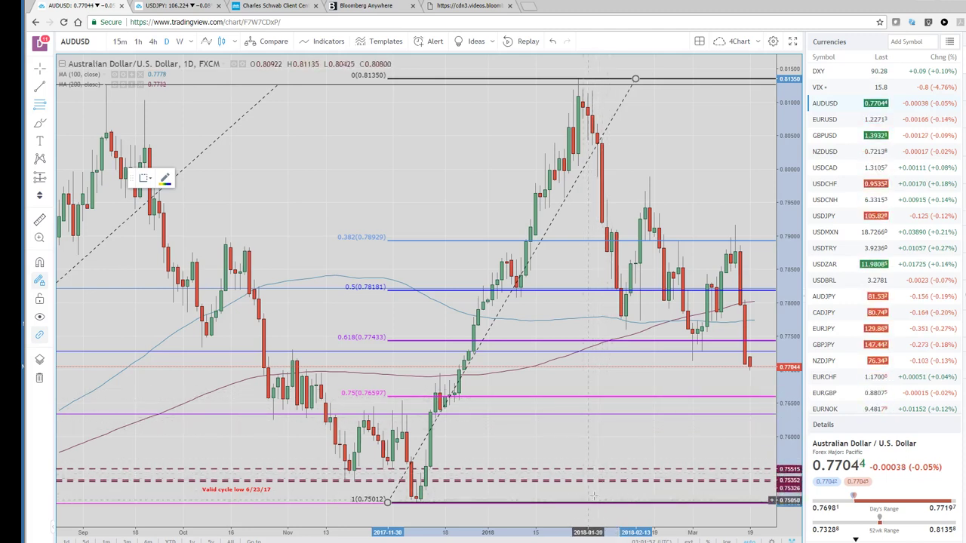
- Switch the chart to NZDUSD and delete its existing Fibonacci retracement
click(826, 154)
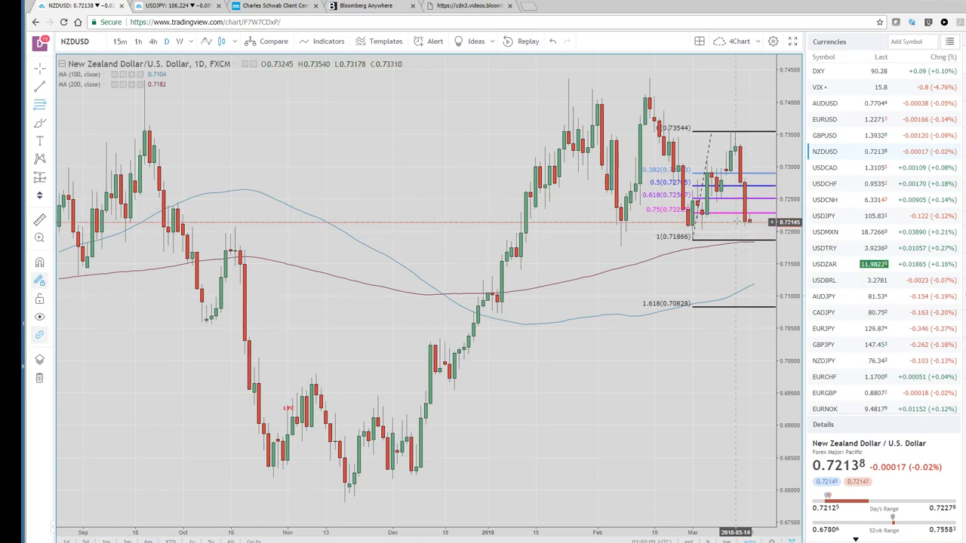
right_click(736, 216)
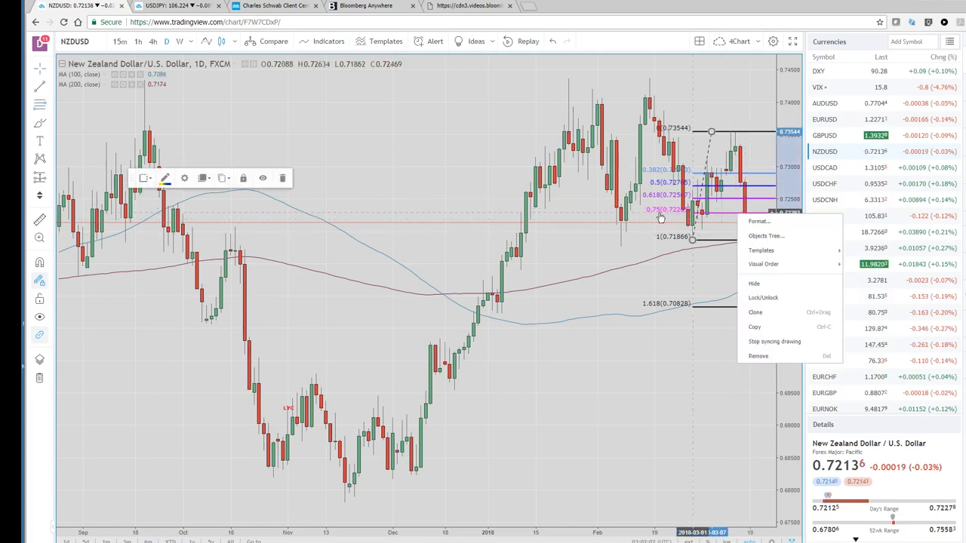
click(284, 180)
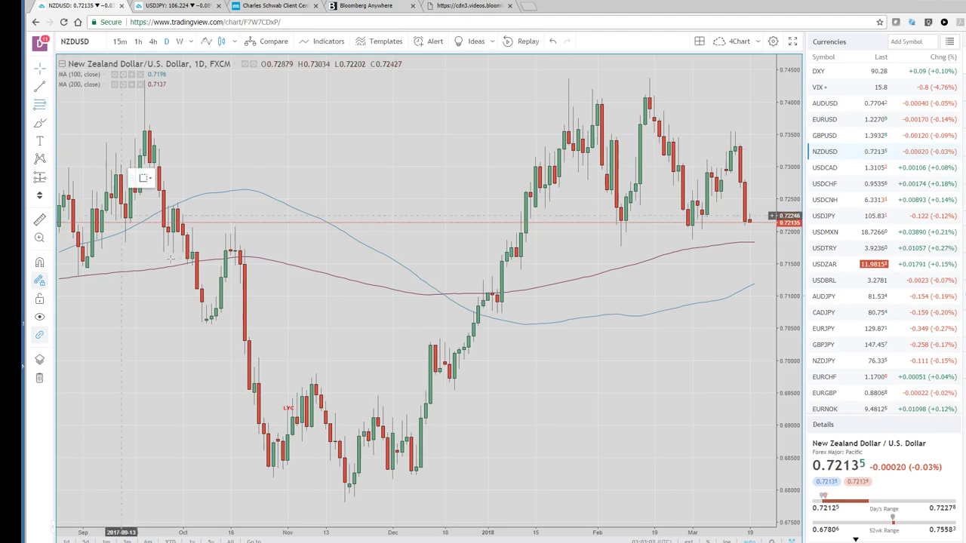
- Draw the Fib Retracement from the November 0.67820 low to the February 0.74362 high
click(345, 501)
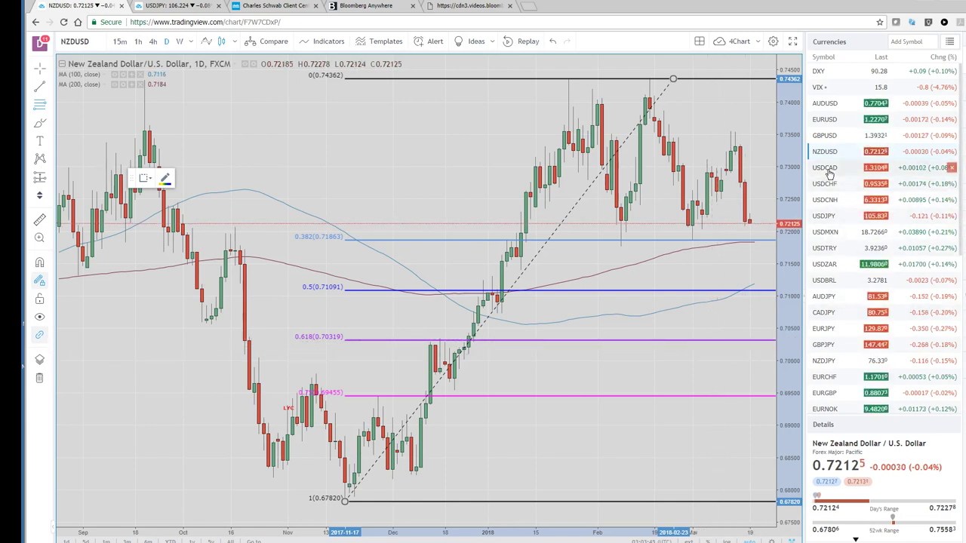
- Return to NZDUSD, restore the four-chart layout, and enlarge the weekly pane
click(828, 173)
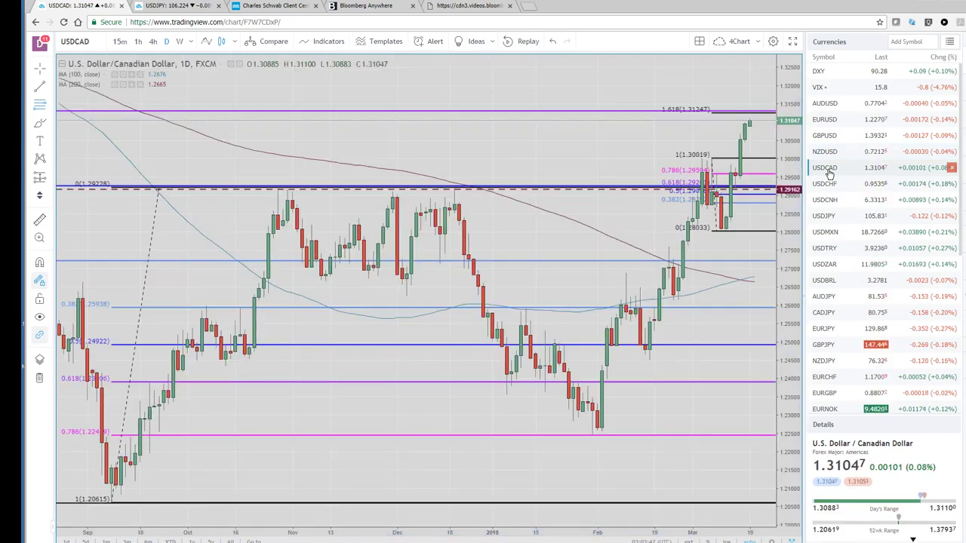
click(829, 153)
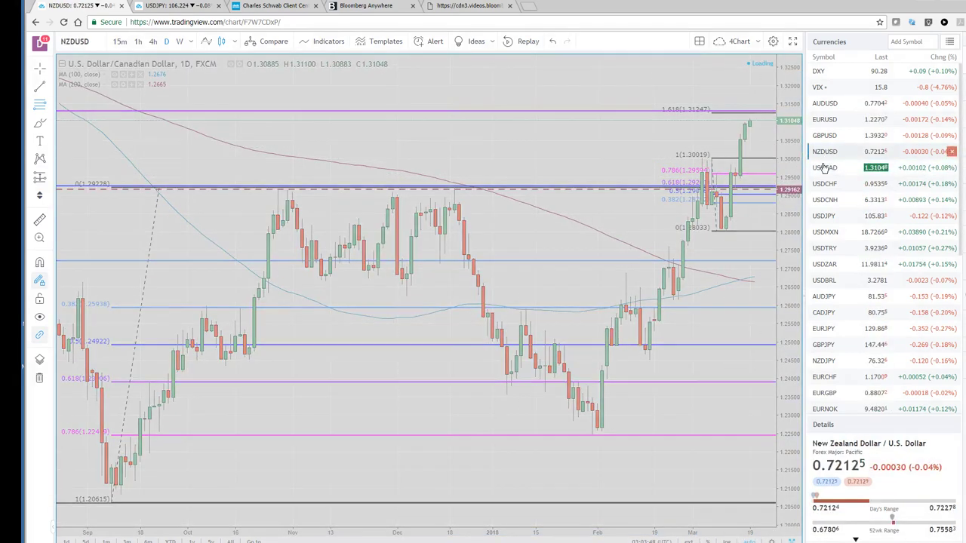
key(alt+Return)
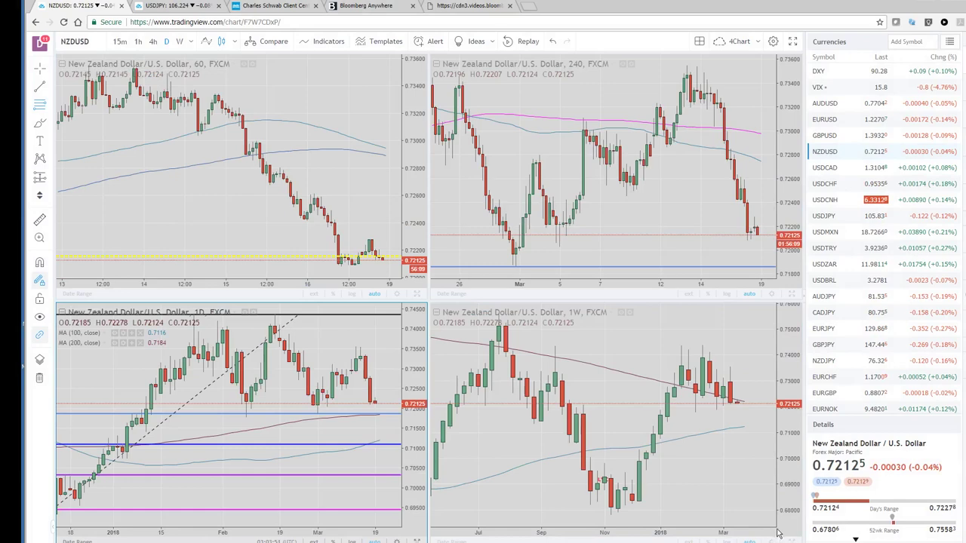
click(793, 539)
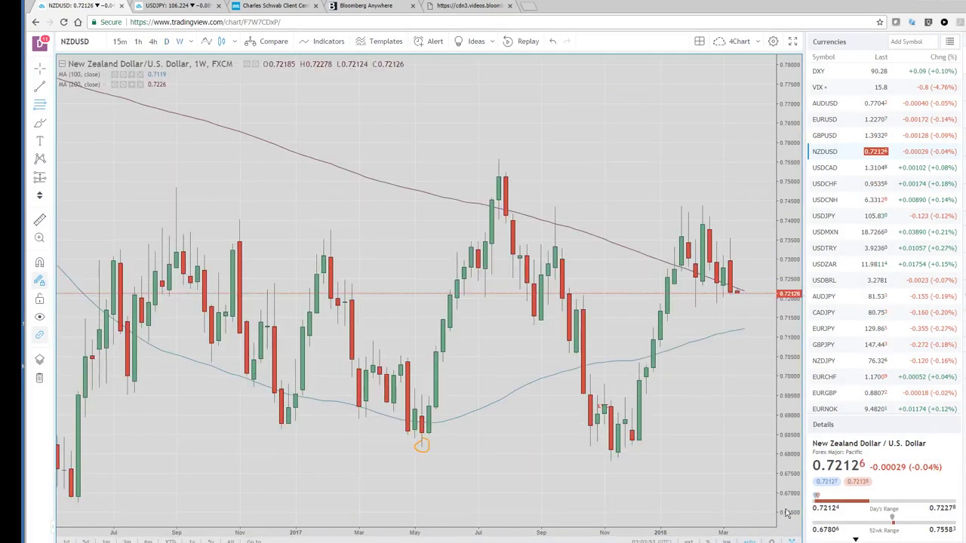
scroll(743, 360, up, 1)
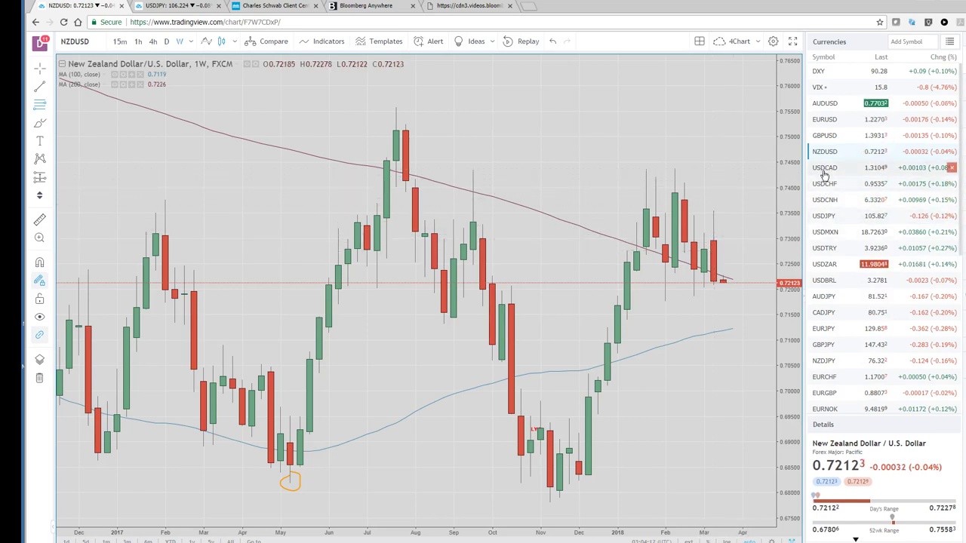
- Switch to USDCAD and restore the 60, 240, daily and weekly four-chart layout
click(823, 173)
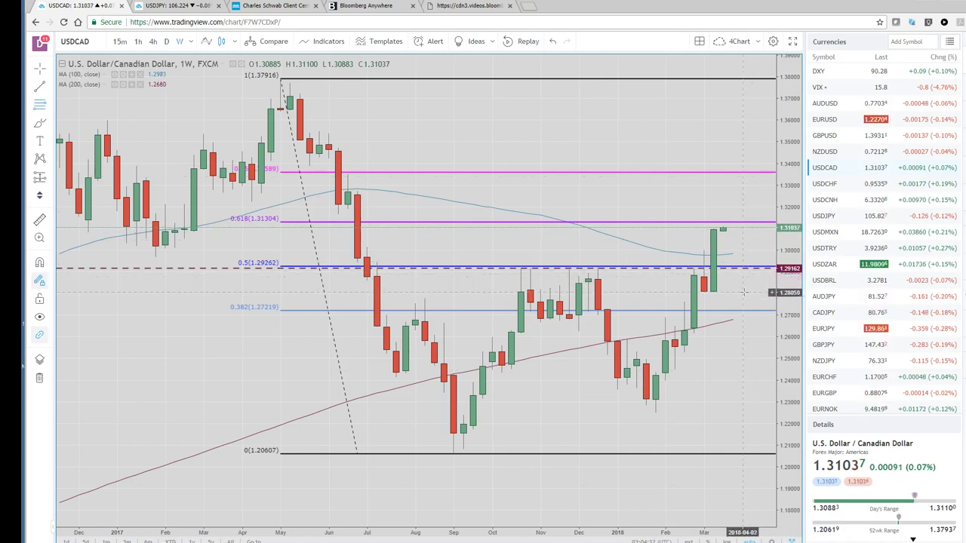
key(alt+Return)
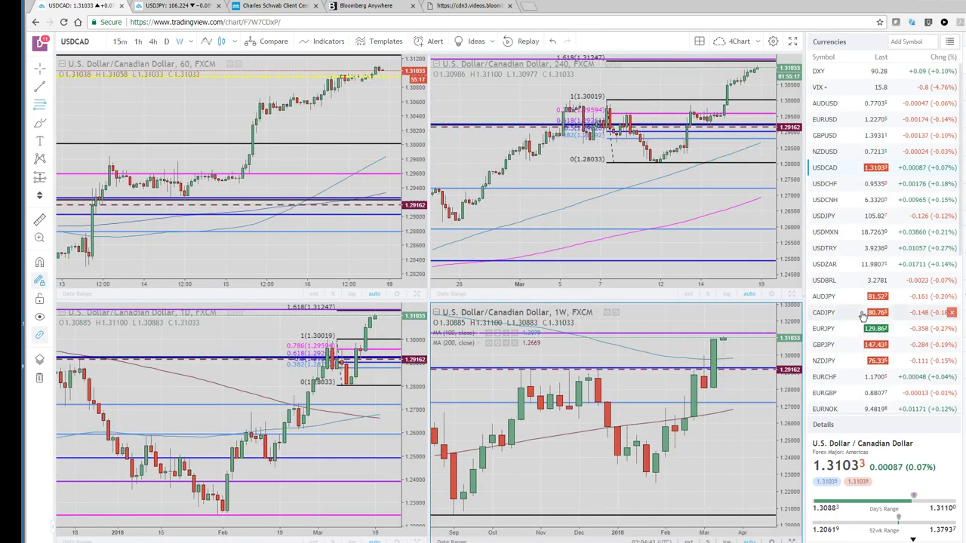
- From the Macro watchlist view SPX then NDX, then switch back to Currencies
click(954, 45)
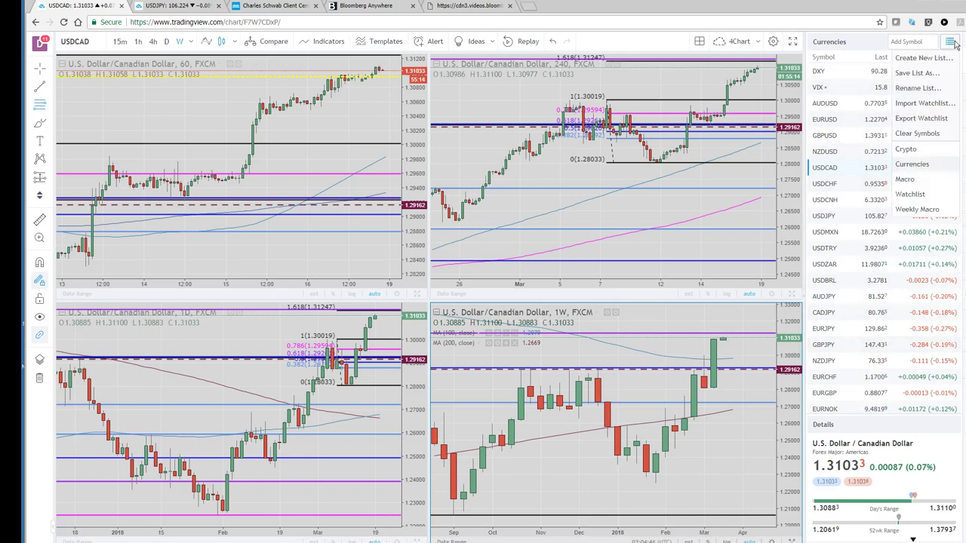
click(913, 184)
click(839, 73)
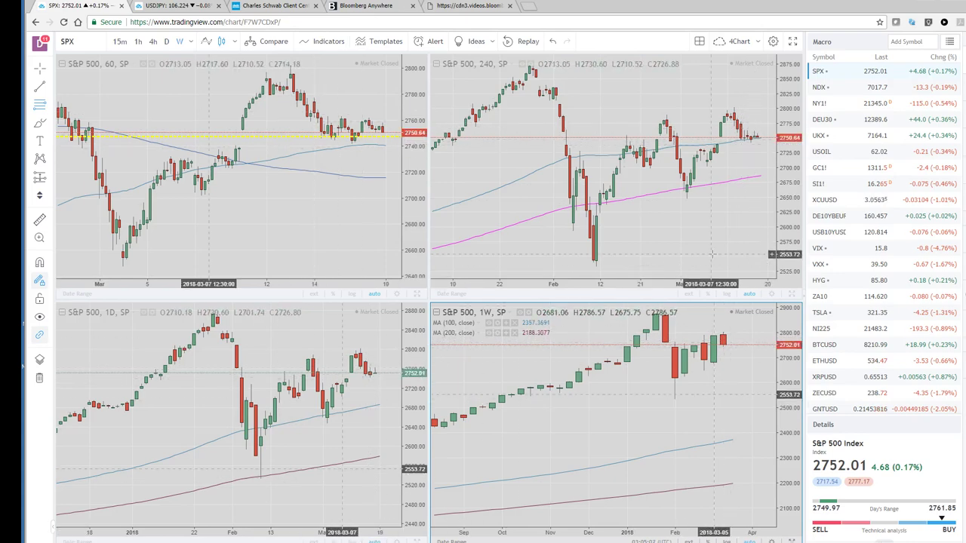
click(816, 89)
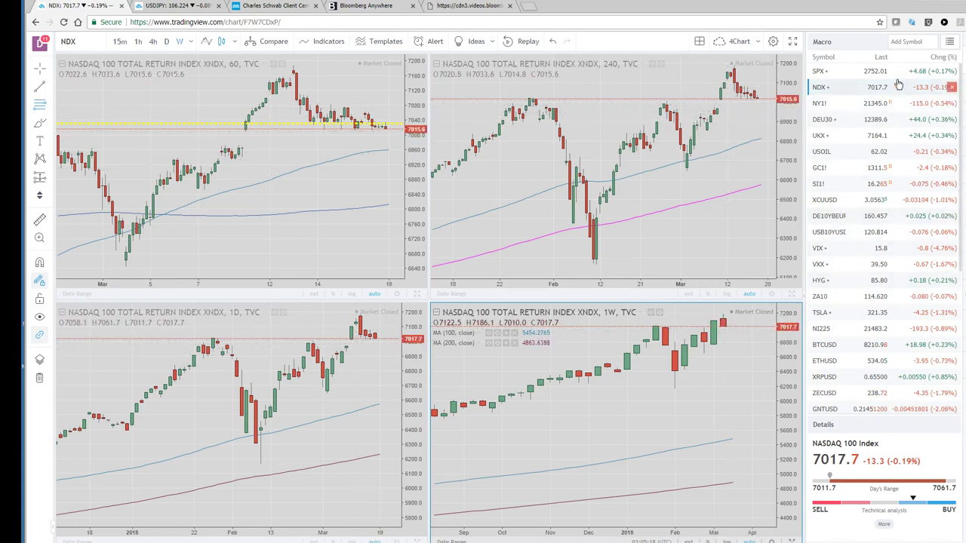
click(951, 43)
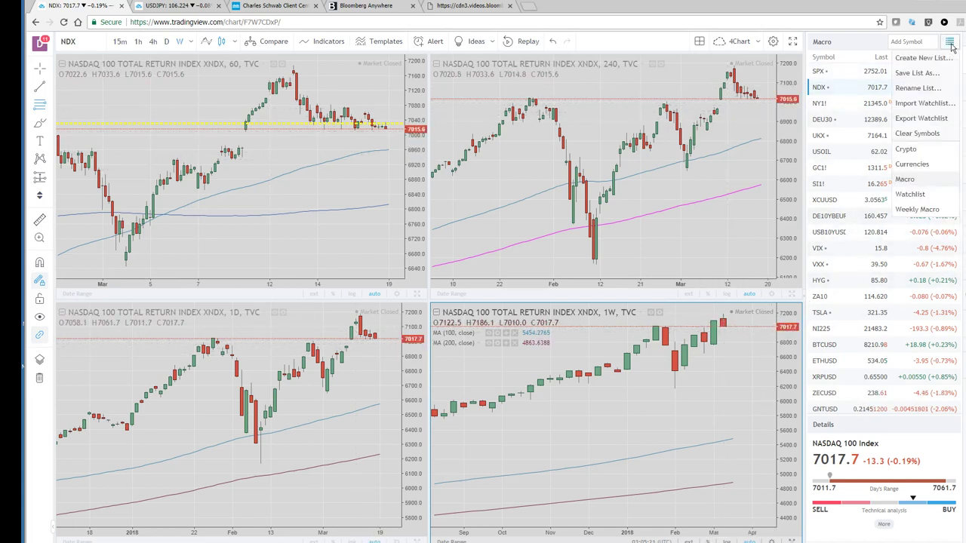
click(918, 164)
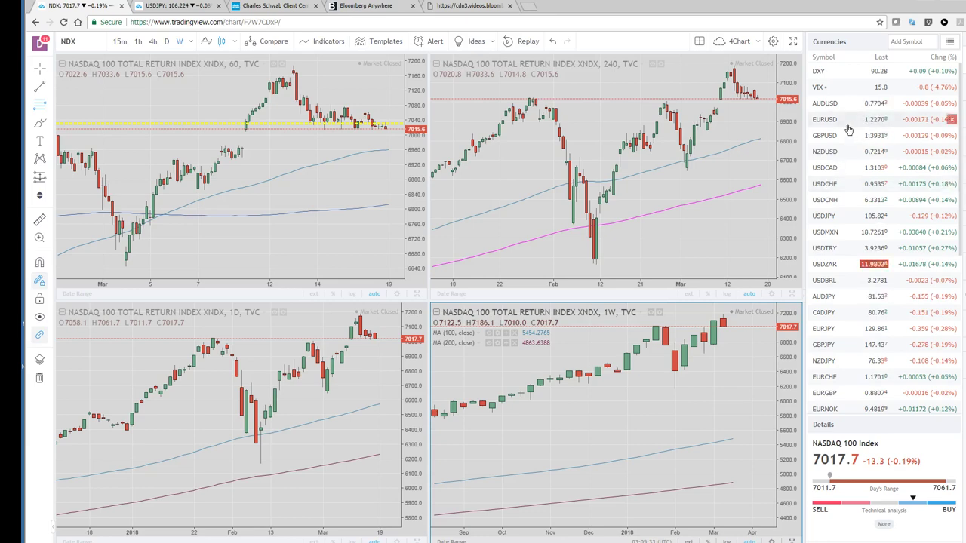
- Switch to GBPUSD, enlarge the weekly pane, and zoom out
click(846, 136)
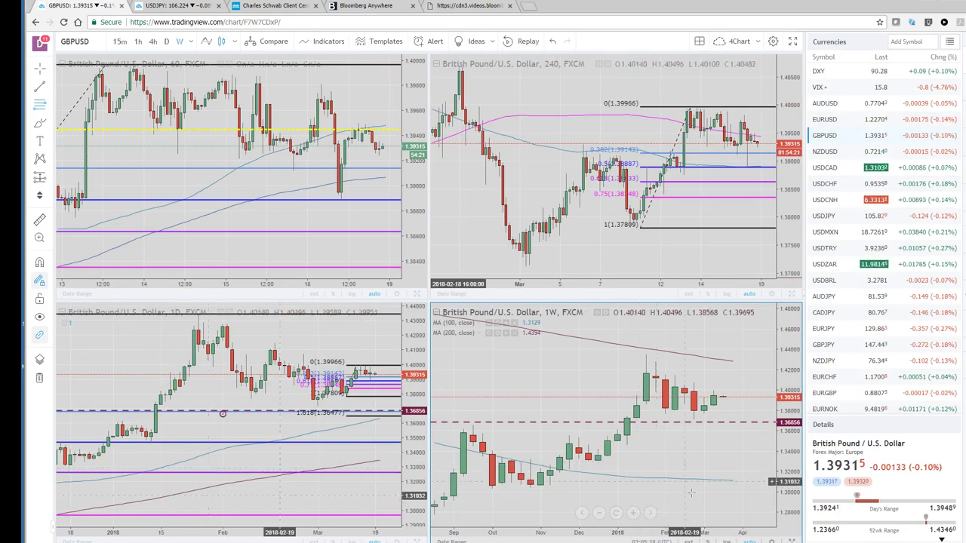
key(alt+Return)
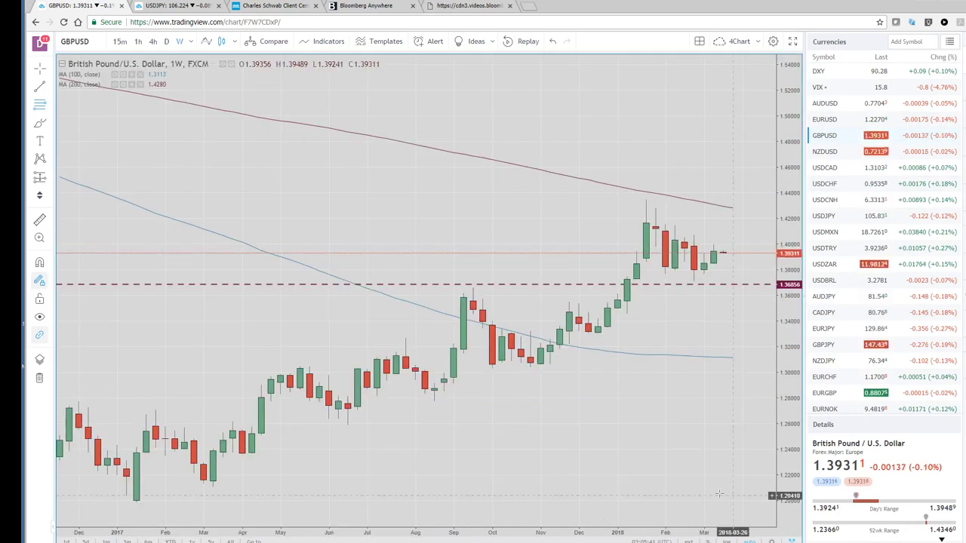
scroll(663, 498, down, 2)
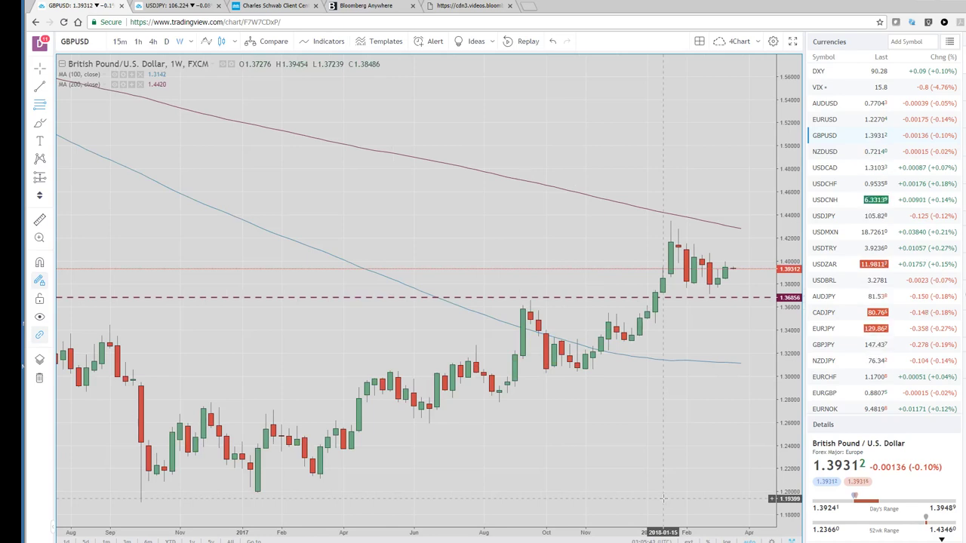